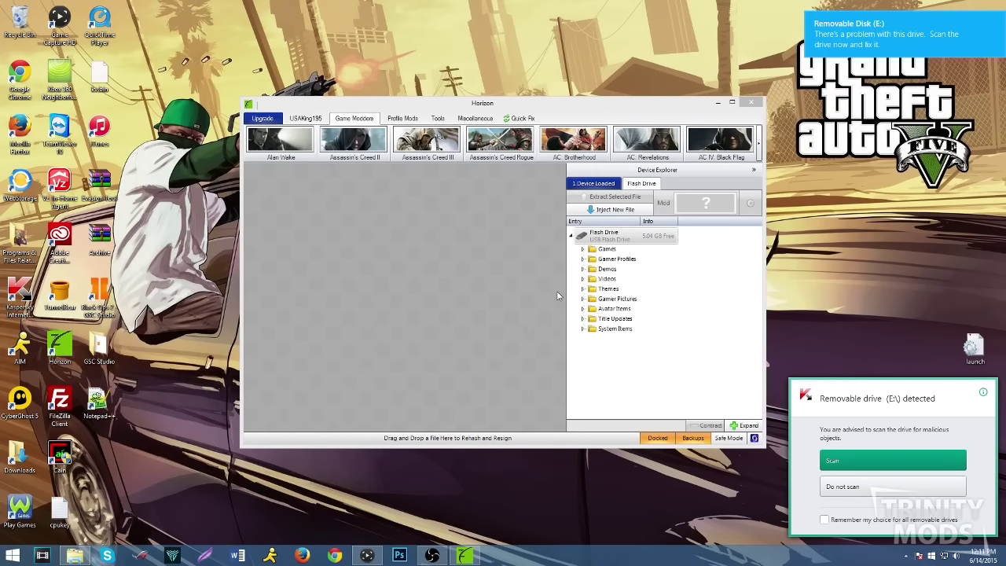
# - Decline the antivirus scan of the removable drive and open the Gamer Pic Pack Creator
pyautogui.click(850, 491)
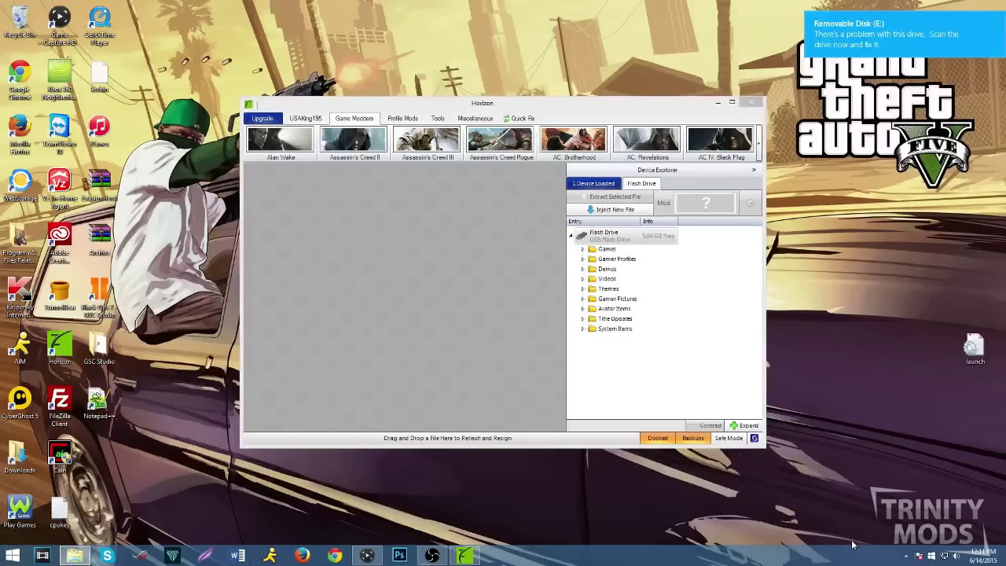
pyautogui.click(402, 118)
pyautogui.click(437, 117)
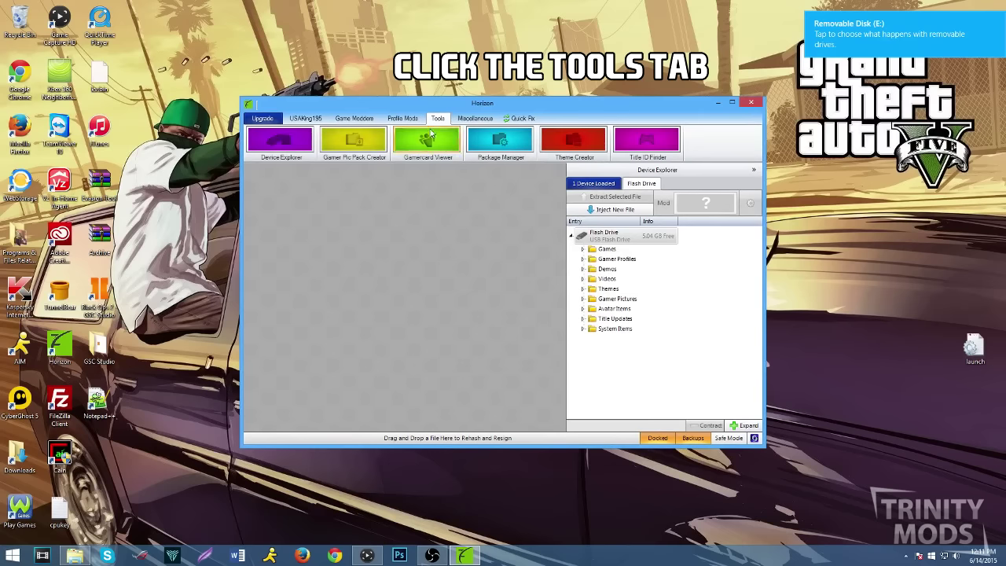
pyautogui.click(355, 143)
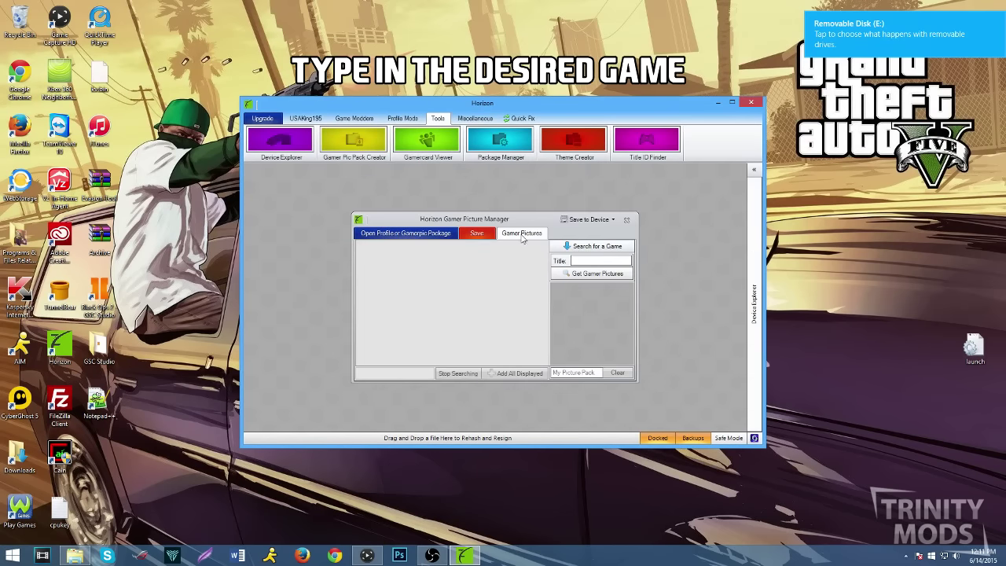
# - Search for the game MLG, choose it from the results and load its gamer pictures
pyautogui.click(585, 262)
pyautogui.write('MLG')
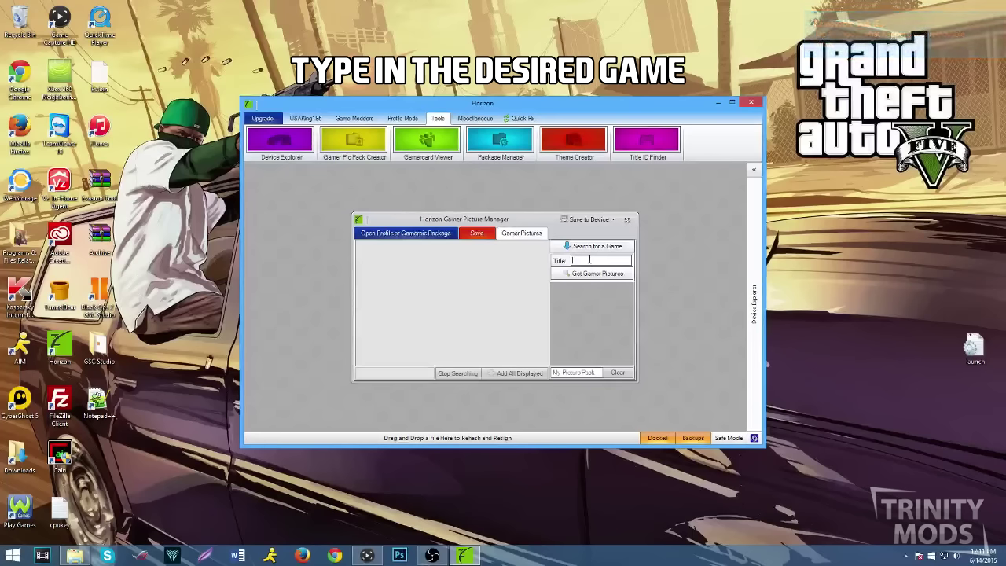
pyautogui.click(587, 271)
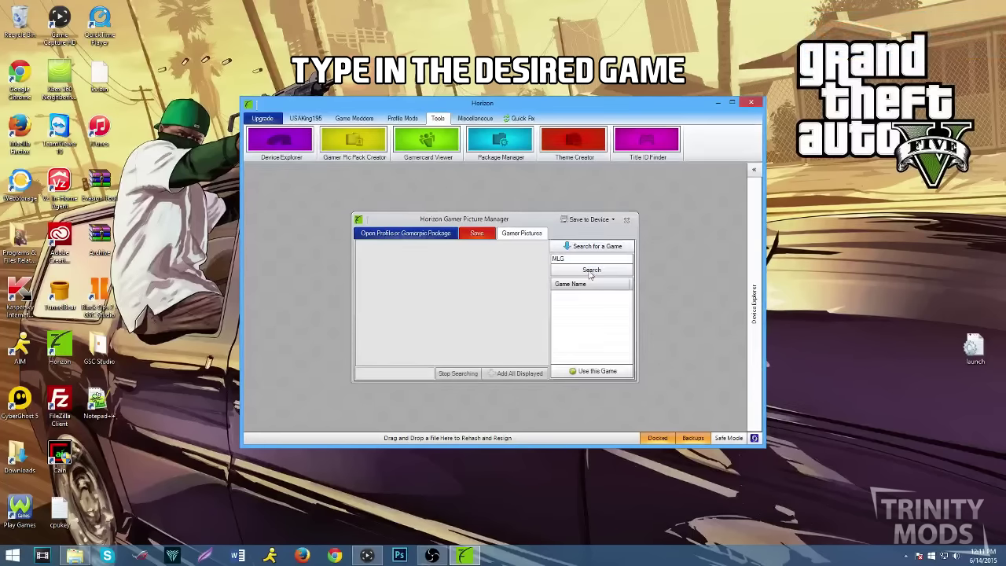
pyautogui.click(590, 301)
pyautogui.doubleClick(589, 297)
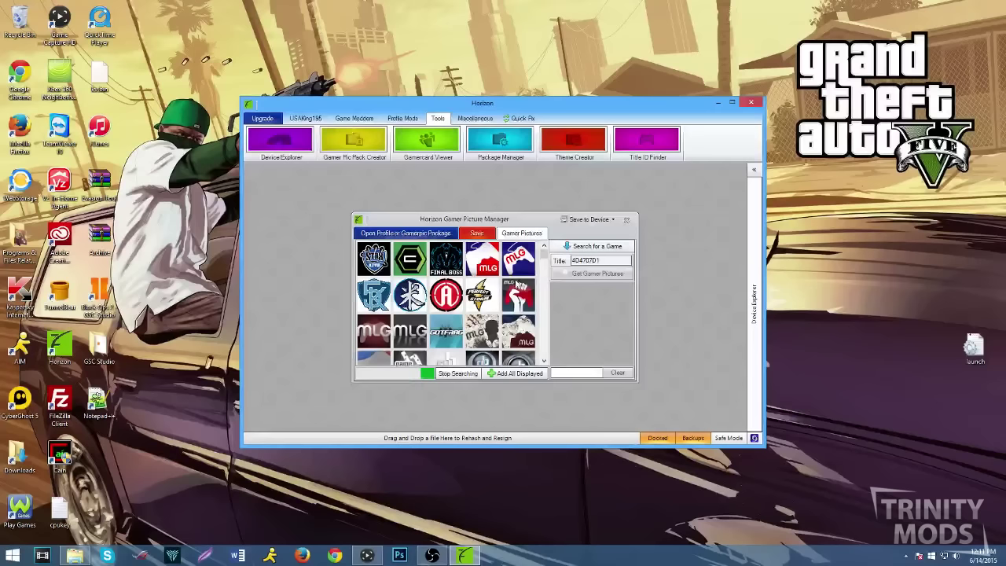
# - Add the "Clips on Clips" gamer picture from the MLG list to the picture pack
pyautogui.click(544, 361)
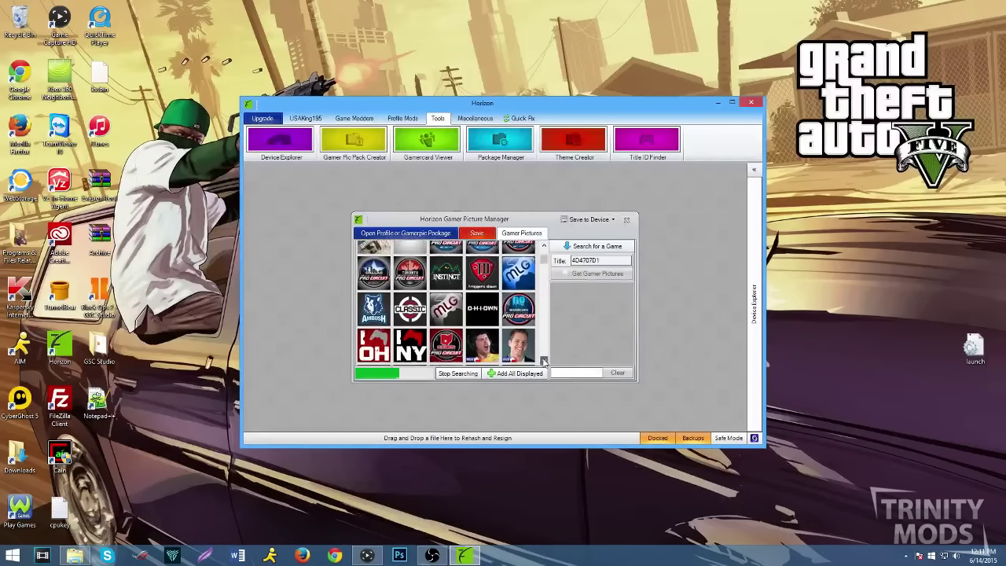
pyautogui.moveTo(544, 361); pyautogui.dragTo(544, 361)
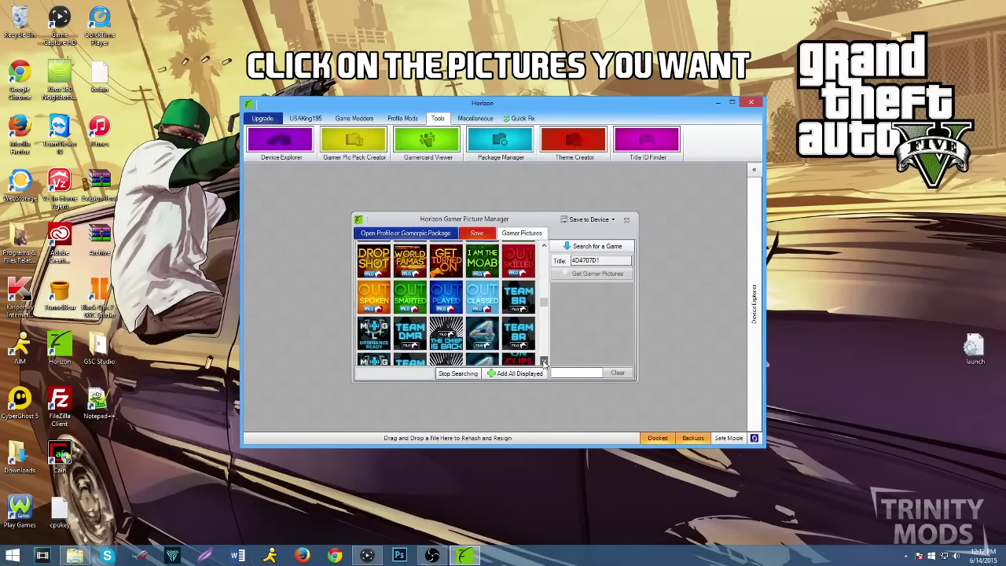
pyautogui.moveTo(543, 361); pyautogui.dragTo(544, 362)
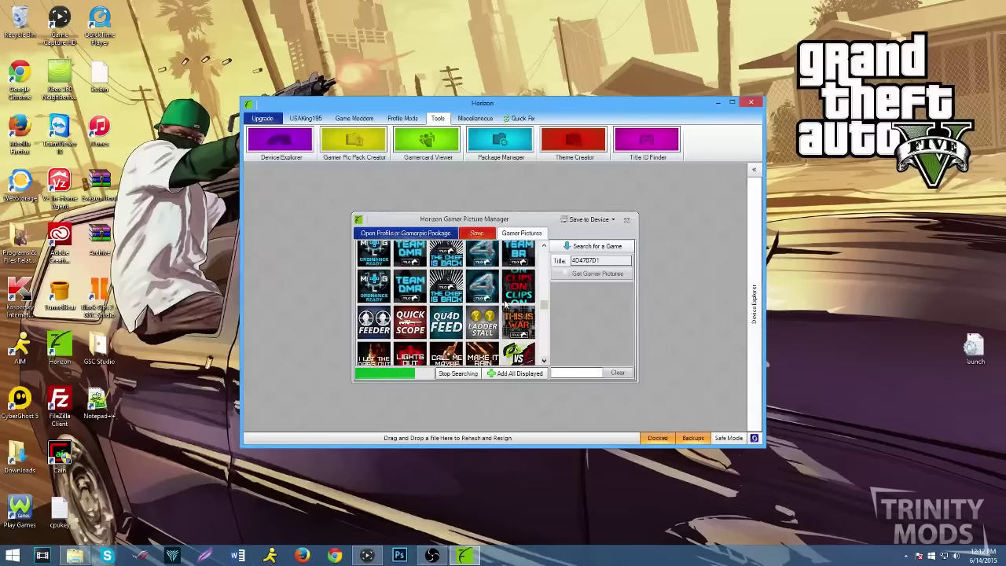
pyautogui.click(519, 278)
# - Add the Sniper, Ballista Gang and No Scope pictures, plus two from further down the list, to the pack
pyautogui.moveTo(544, 361); pyautogui.dragTo(544, 361)
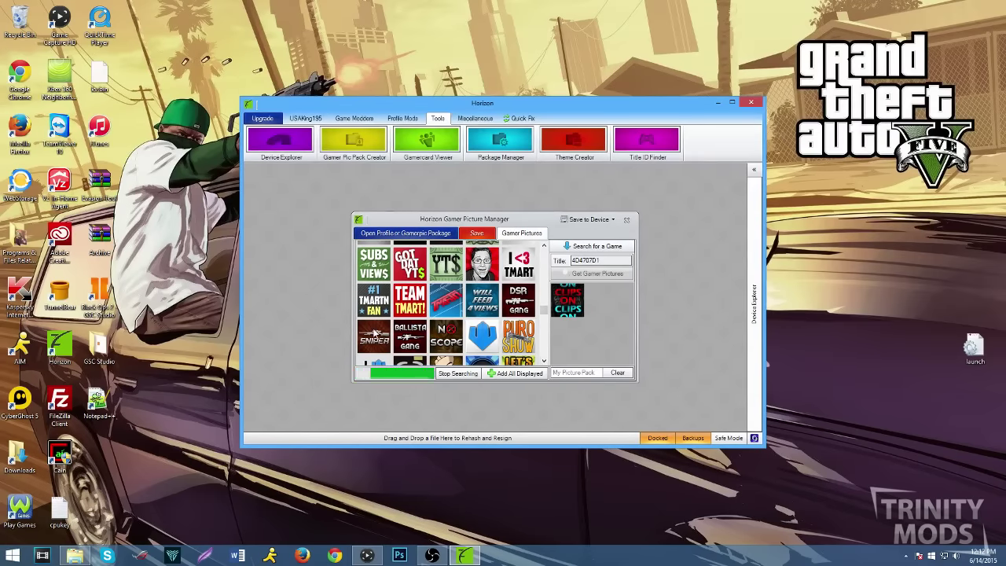
pyautogui.click(375, 334)
pyautogui.click(375, 334)
pyautogui.click(374, 334)
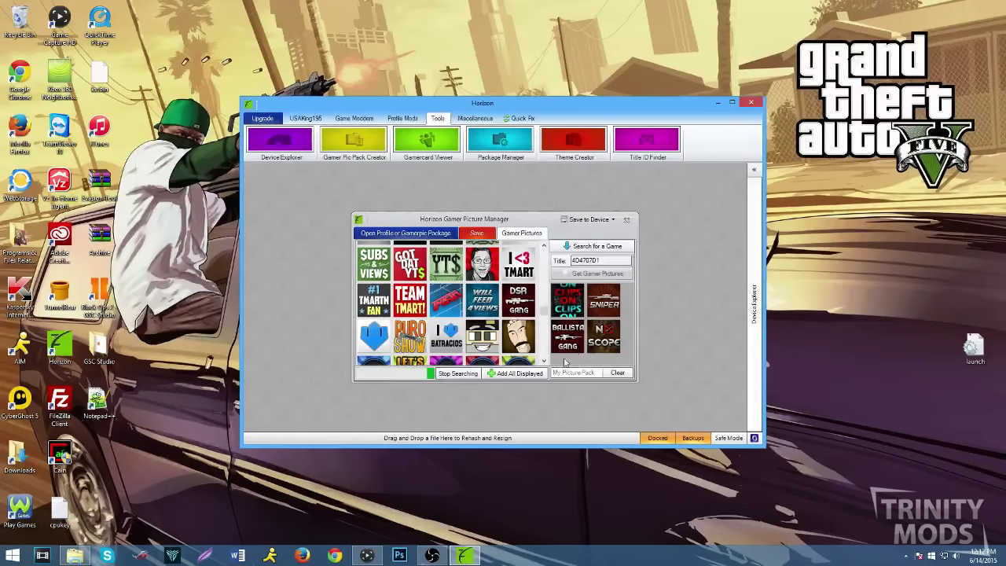
pyautogui.moveTo(545, 360); pyautogui.dragTo(545, 360)
pyautogui.click(376, 279)
pyautogui.click(375, 279)
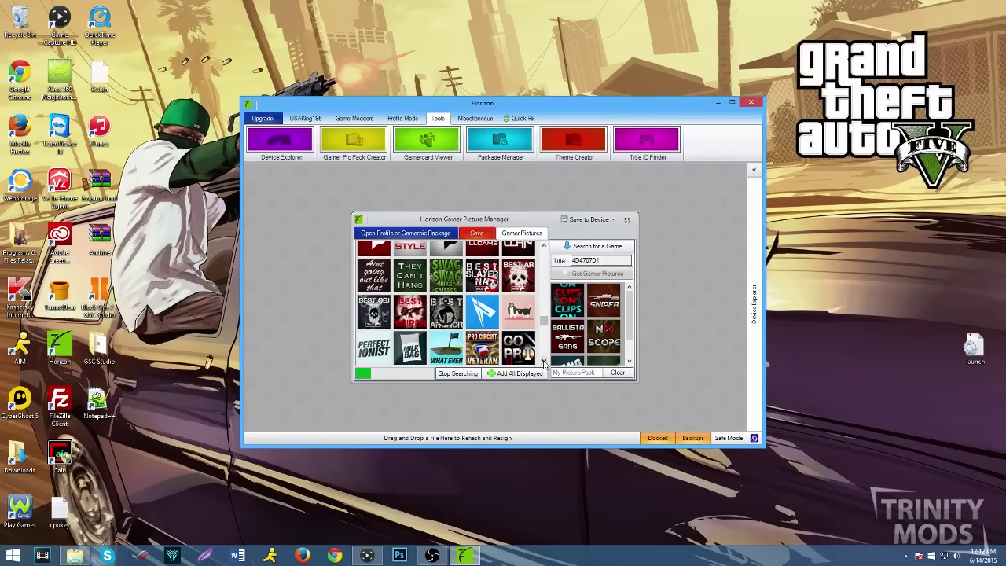
# - Add one more gamer picture to the pack from the lower part of the MLG list
pyautogui.click(545, 362)
pyautogui.click(544, 362)
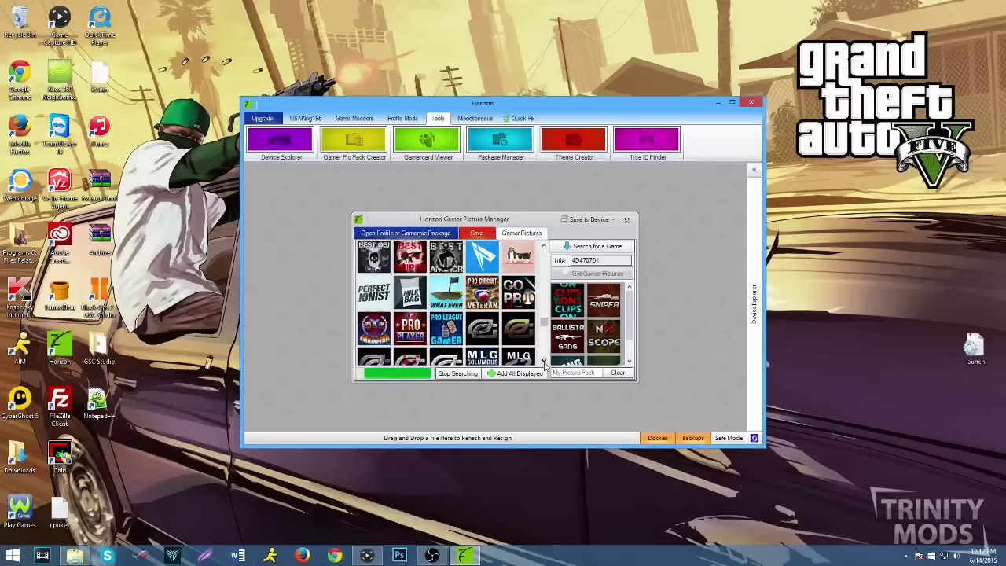
pyautogui.click(545, 362)
pyautogui.click(544, 362)
pyautogui.click(544, 362)
pyautogui.click(544, 362)
pyautogui.click(545, 362)
pyautogui.click(544, 363)
pyautogui.click(544, 362)
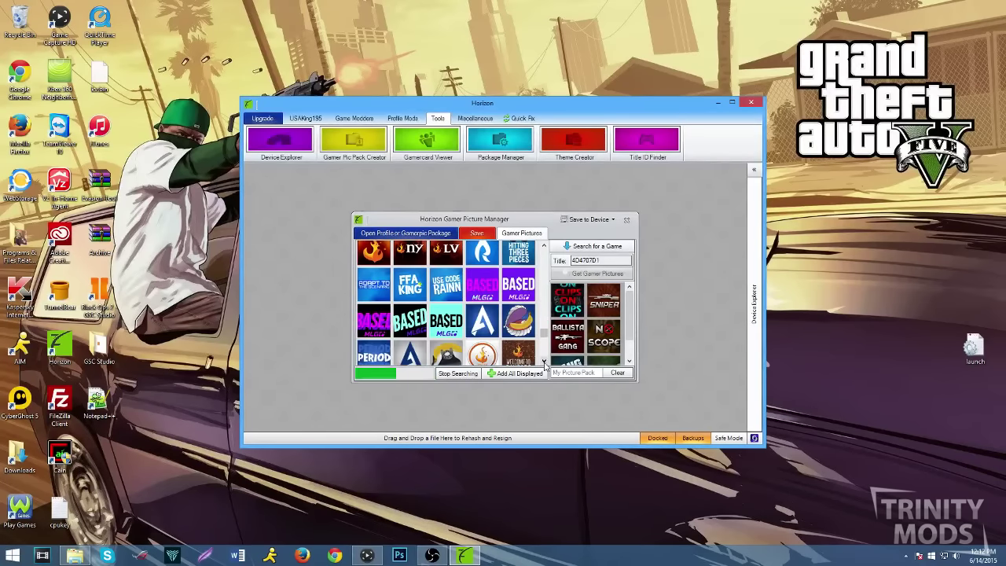
pyautogui.click(544, 362)
pyautogui.click(545, 362)
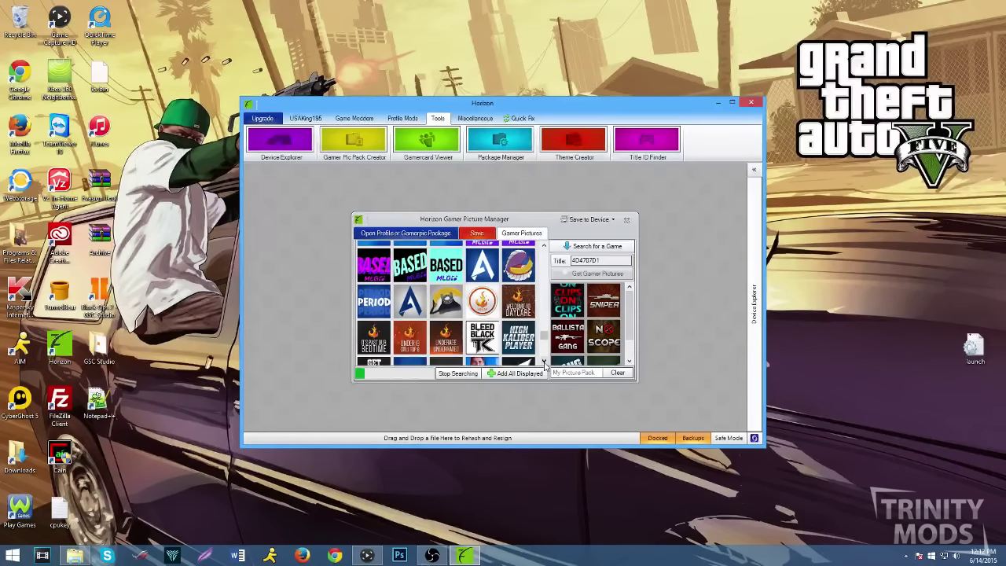
pyautogui.click(544, 362)
pyautogui.click(545, 362)
pyautogui.scroll(-4, 532, 354)
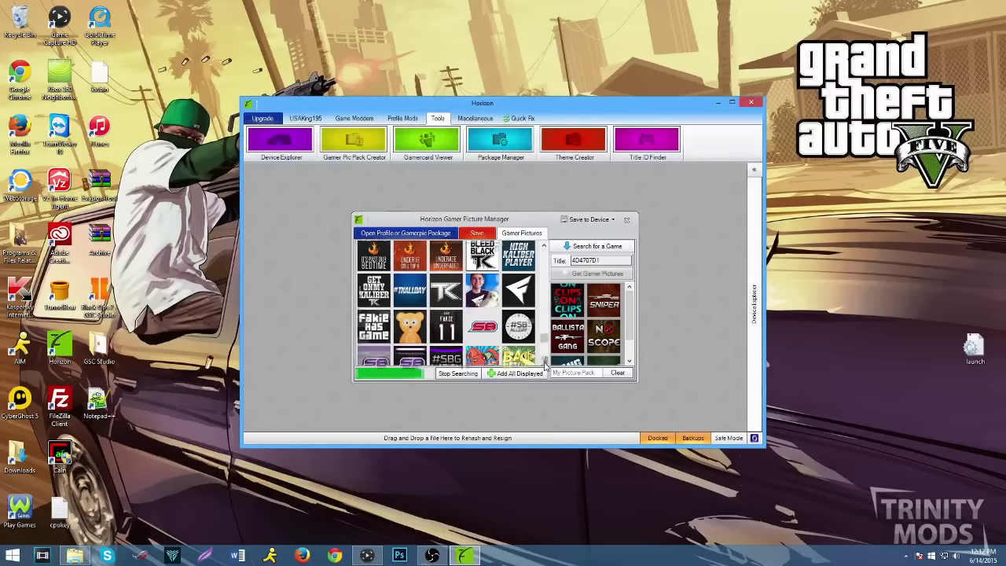
pyautogui.click(482, 289)
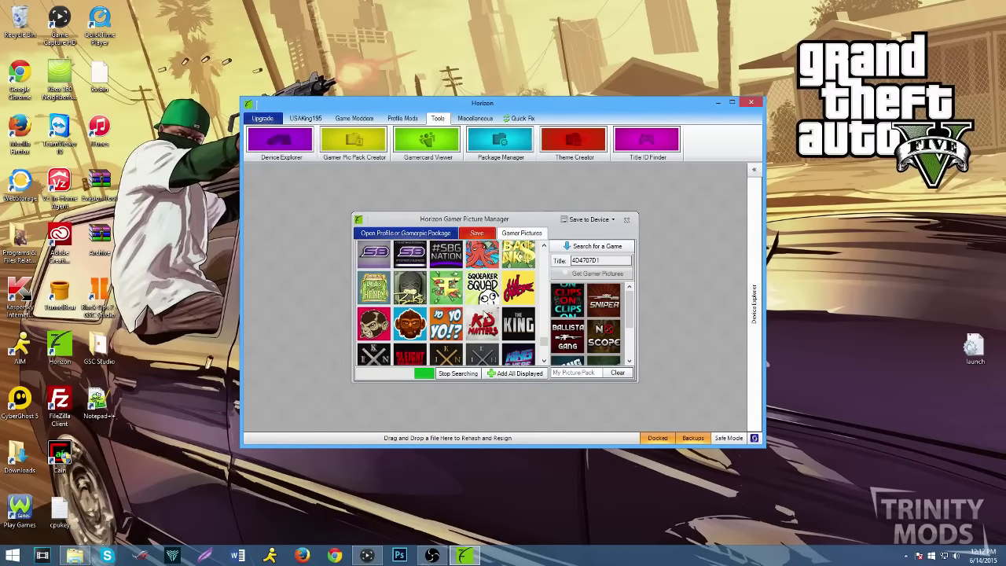
# - Look through the remaining MLG gamer pictures to the end of the list and back up for further choices
pyautogui.click(545, 363)
pyautogui.click(544, 363)
pyautogui.click(544, 362)
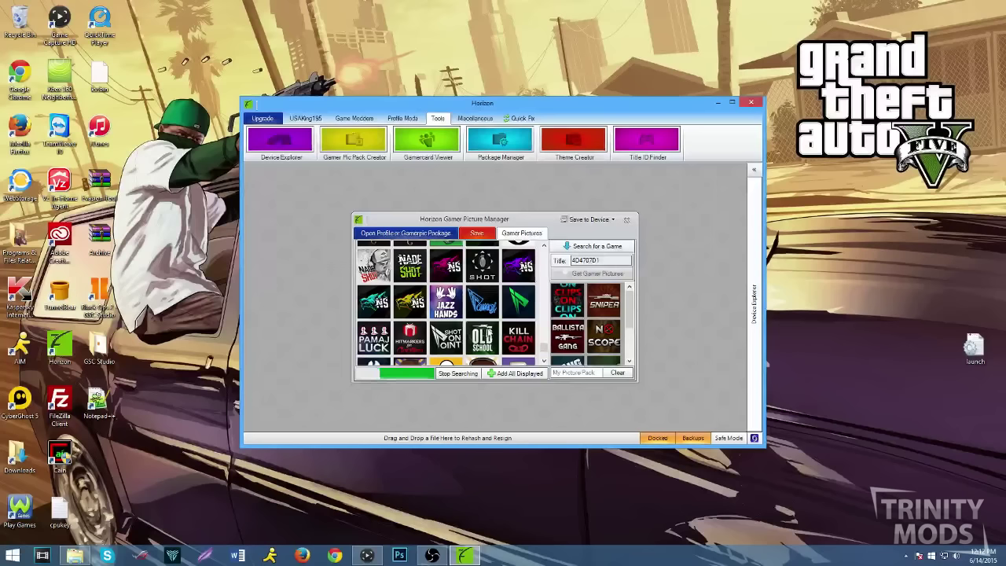
pyautogui.click(545, 362)
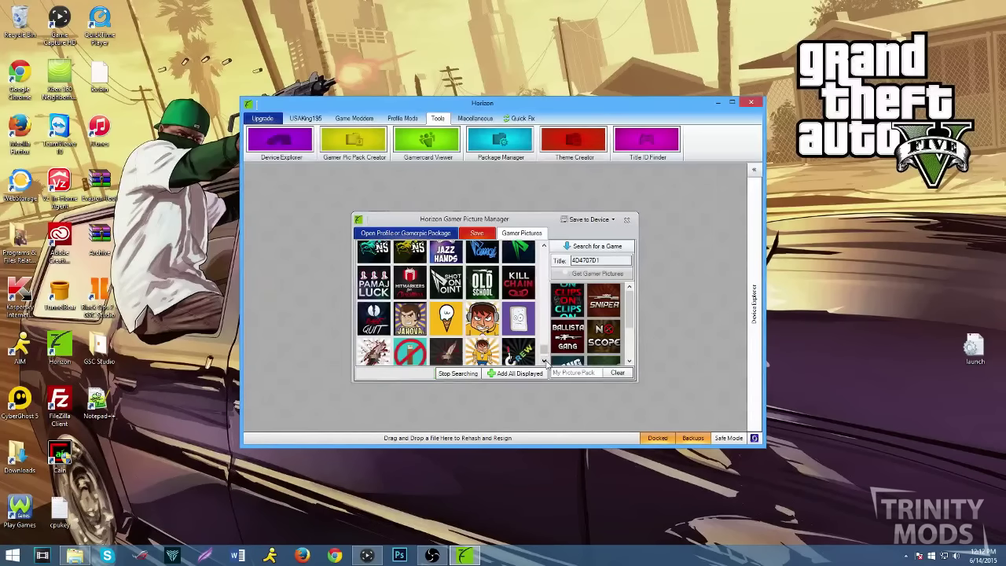
pyautogui.click(544, 362)
pyautogui.click(545, 363)
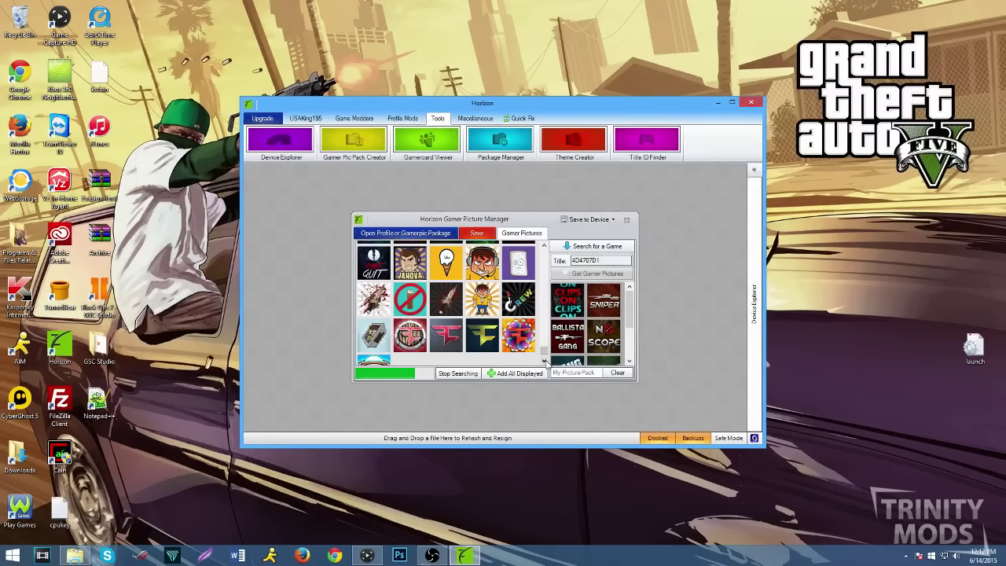
pyautogui.click(543, 247)
pyautogui.click(543, 247)
pyautogui.click(543, 247)
pyautogui.click(542, 247)
pyautogui.click(542, 247)
pyautogui.click(543, 246)
pyautogui.click(543, 247)
pyautogui.click(542, 247)
pyautogui.click(543, 247)
pyautogui.click(543, 247)
pyautogui.click(542, 246)
pyautogui.click(543, 247)
pyautogui.click(543, 247)
pyautogui.click(543, 247)
pyautogui.click(543, 247)
pyautogui.click(543, 246)
pyautogui.click(543, 247)
pyautogui.click(543, 247)
pyautogui.click(543, 247)
pyautogui.click(543, 247)
pyautogui.click(543, 247)
pyautogui.click(543, 247)
pyautogui.click(543, 247)
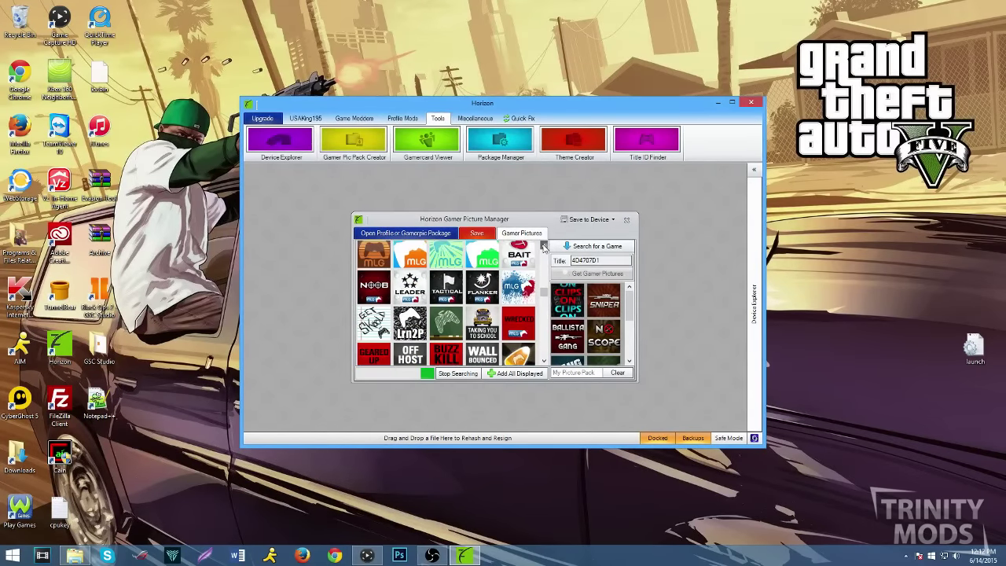
pyautogui.click(543, 247)
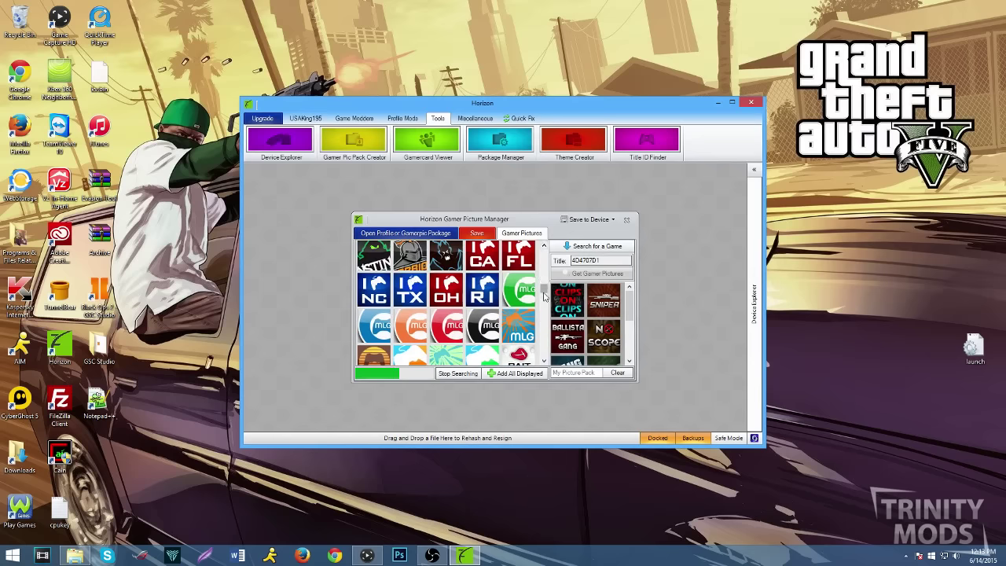
# - Add the "Old School" and "Jazz Hands" gamer pictures near the end of the list to the pack
pyautogui.moveTo(543, 292); pyautogui.dragTo(545, 364)
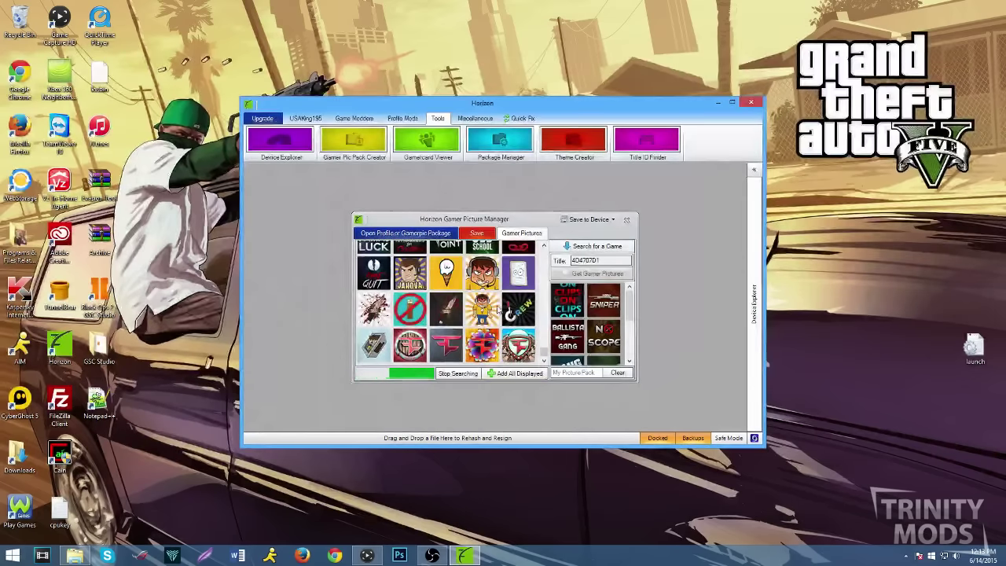
pyautogui.click(543, 246)
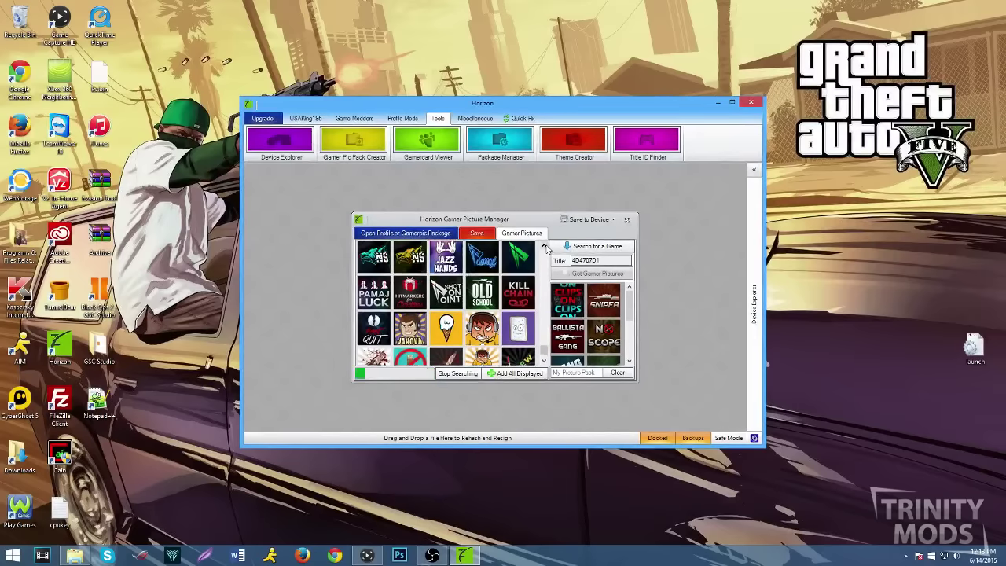
pyautogui.click(487, 299)
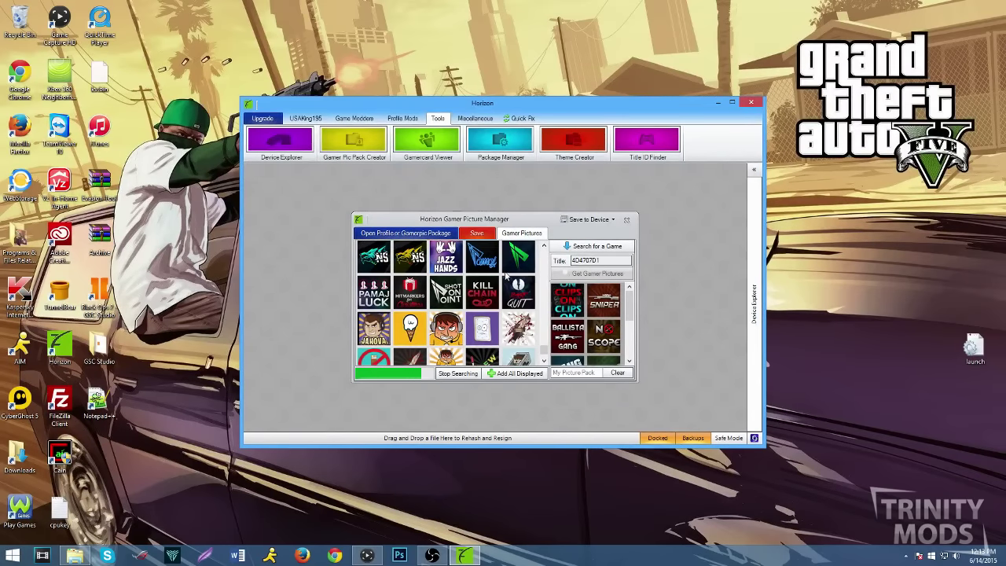
pyautogui.click(454, 262)
# - Review the gamer pictures in the earlier part of the MLG list once more
pyautogui.click(542, 246)
pyautogui.click(543, 245)
pyautogui.click(543, 246)
pyautogui.click(543, 246)
pyautogui.click(542, 247)
pyautogui.click(543, 247)
pyautogui.click(542, 247)
pyautogui.click(543, 246)
pyautogui.click(542, 247)
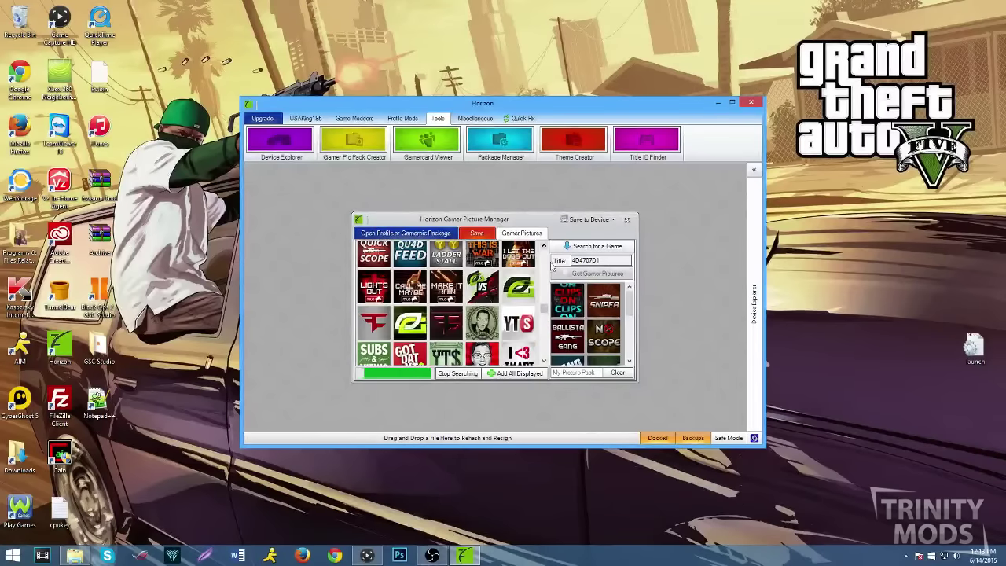
# - Save the picture pack to the Flash Drive device under the default name My Picture Pack
pyautogui.click(591, 373)
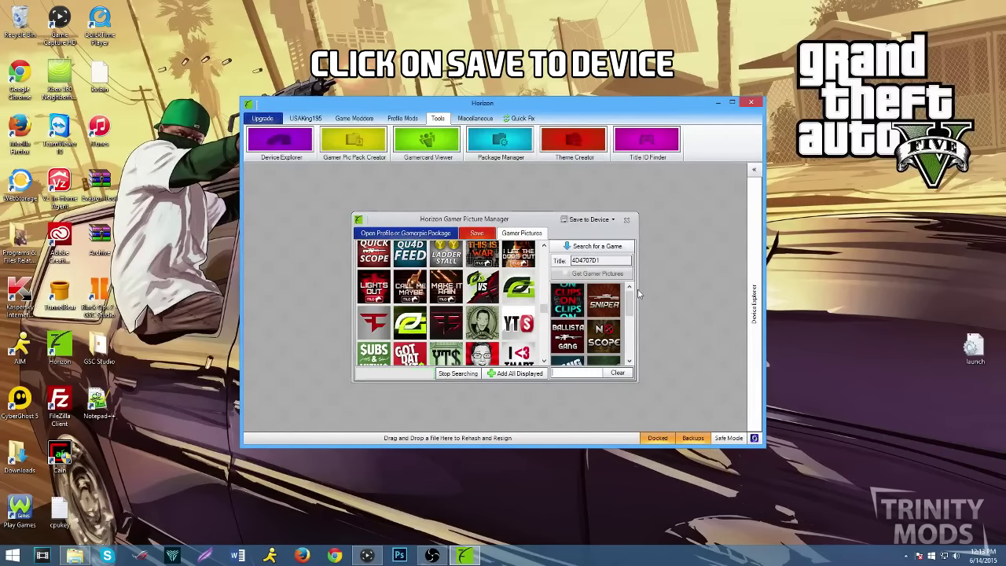
pyautogui.click(583, 222)
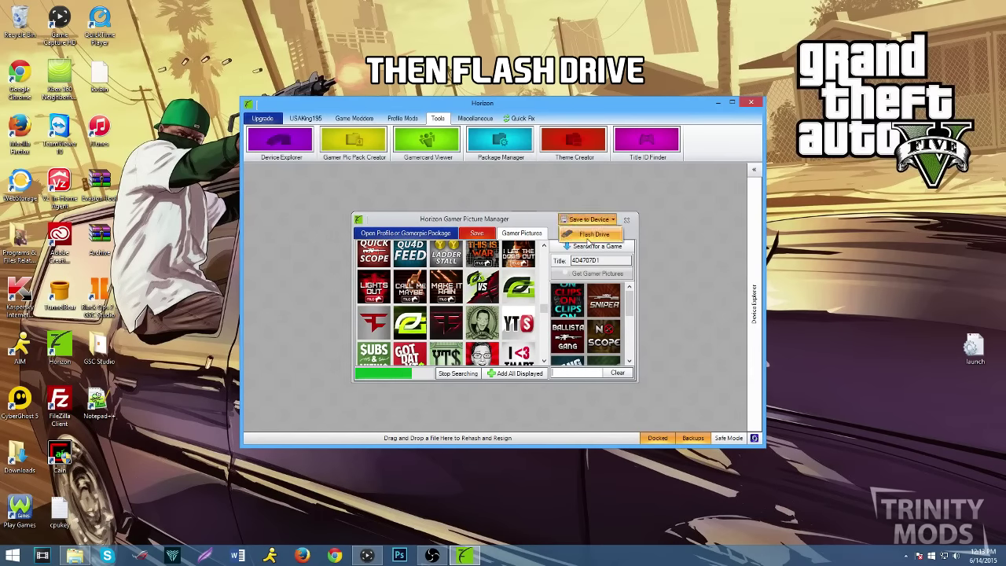
pyautogui.click(591, 240)
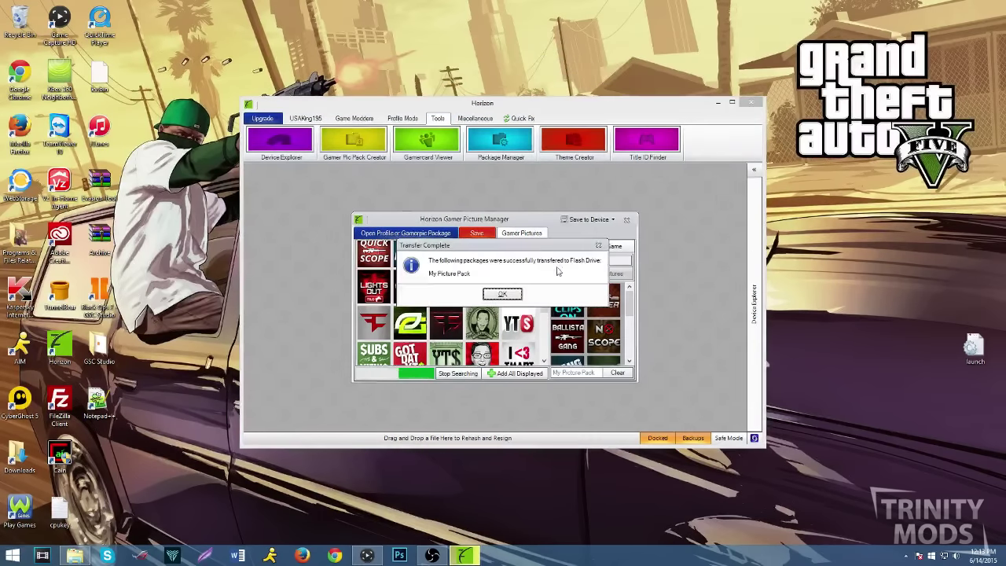
pyautogui.click(502, 294)
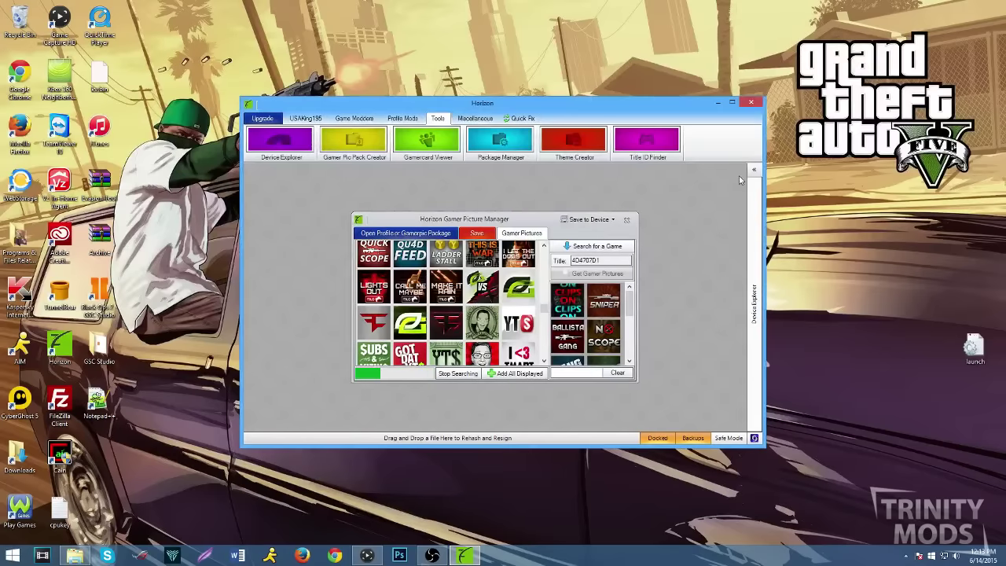
# - Check the flash drive's Gamer Pictures folder in the Device Explorer for the saved pack, and collapse the explorer
pyautogui.click(753, 169)
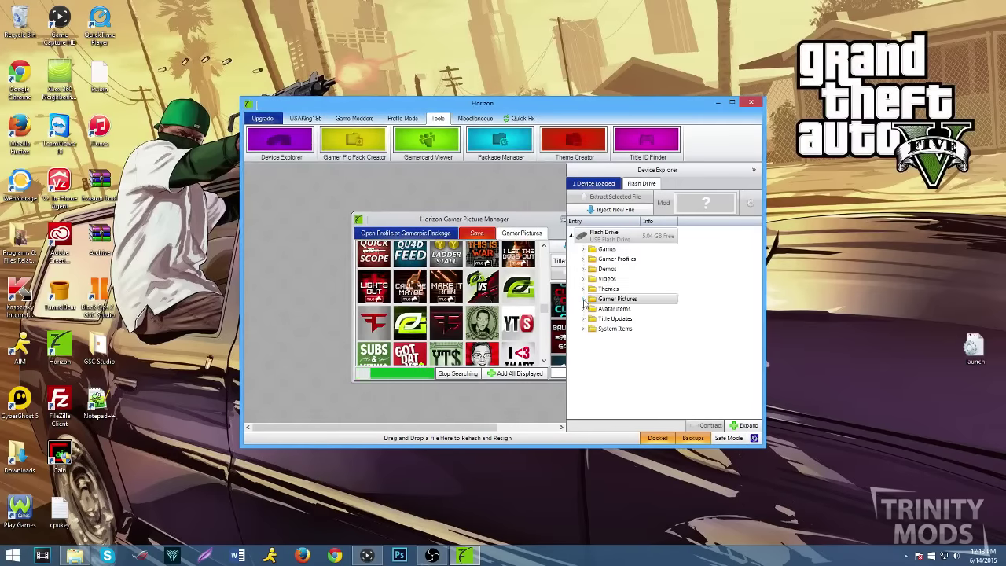
pyautogui.click(583, 299)
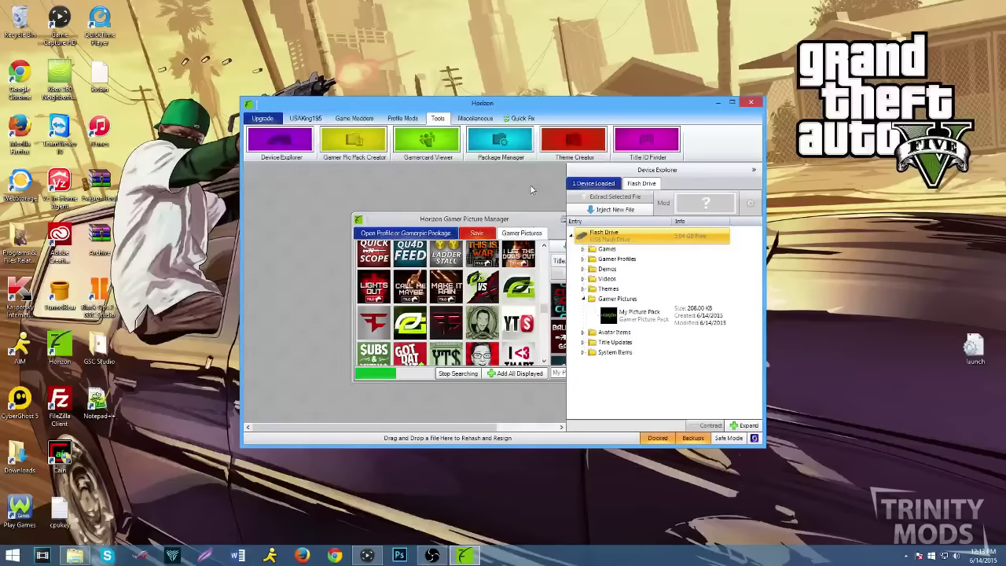
pyautogui.click(752, 170)
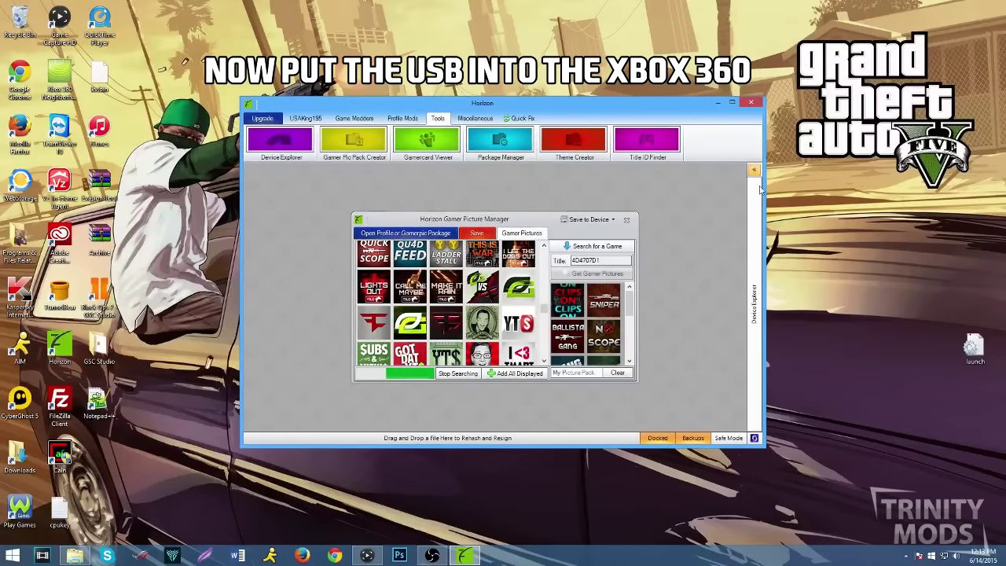
# - Try to safely eject the USB Flash Drive from the computer, and dismiss the resulting dialog
pyautogui.click(906, 555)
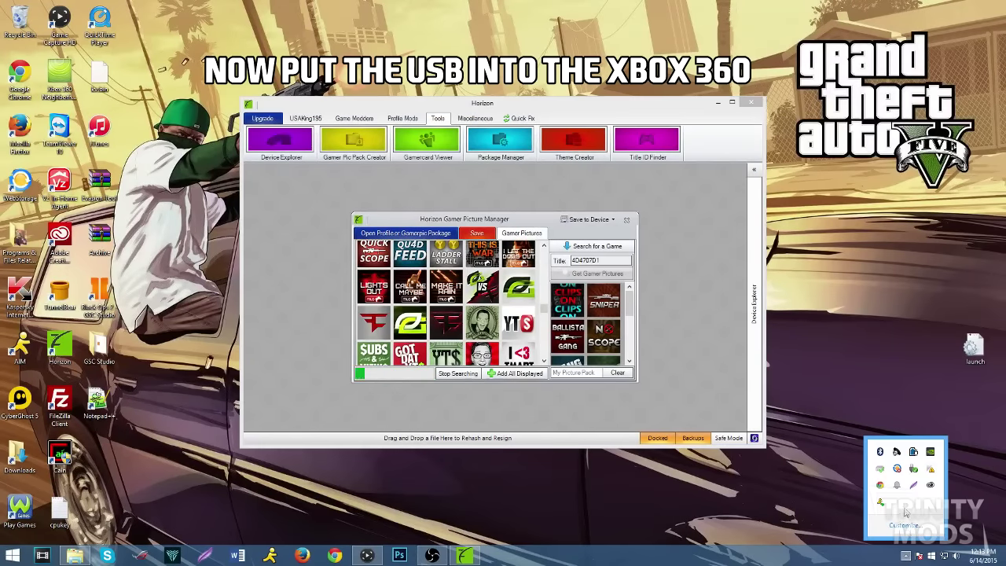
pyautogui.click(913, 469)
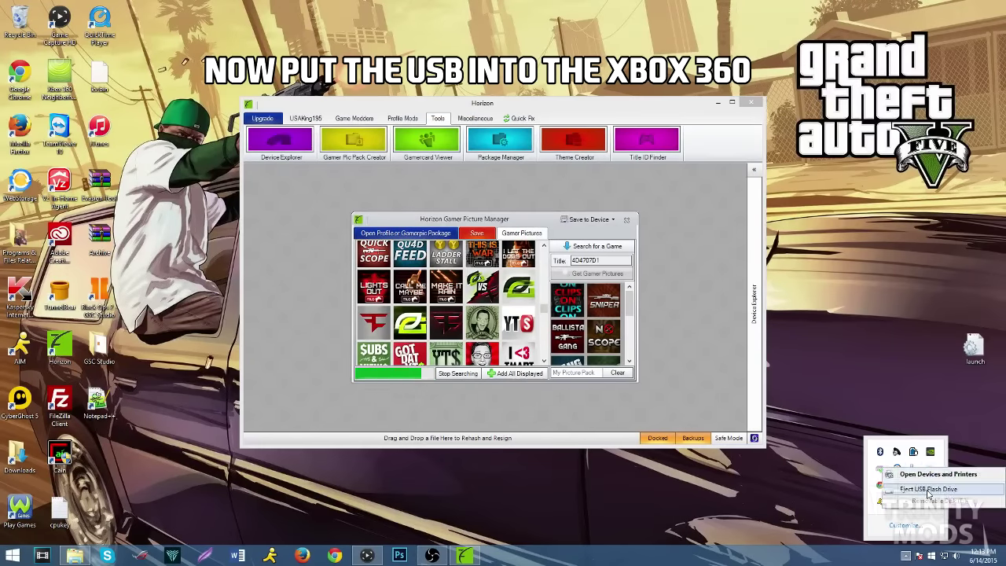
pyautogui.click(927, 489)
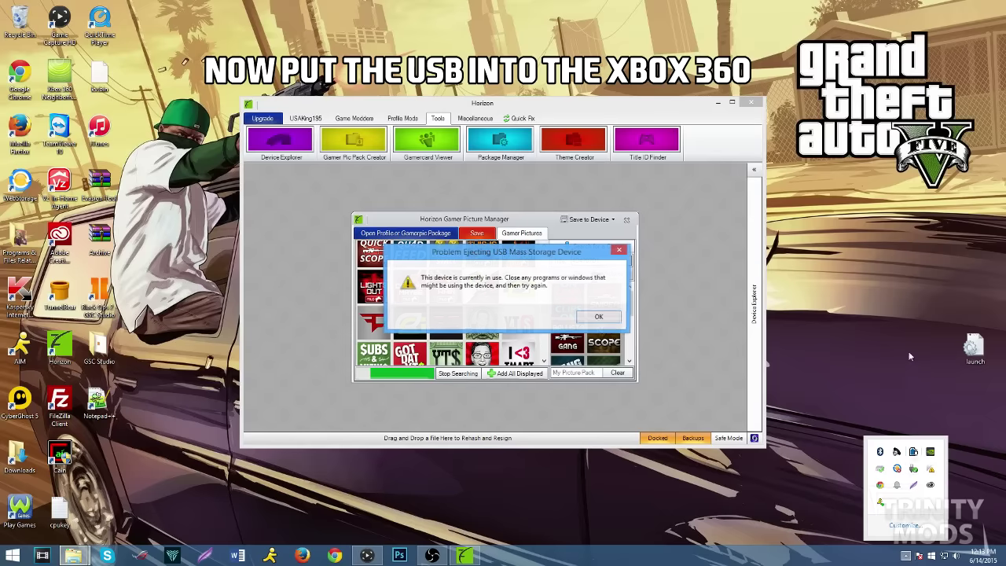
pyautogui.click(613, 317)
pyautogui.click(756, 179)
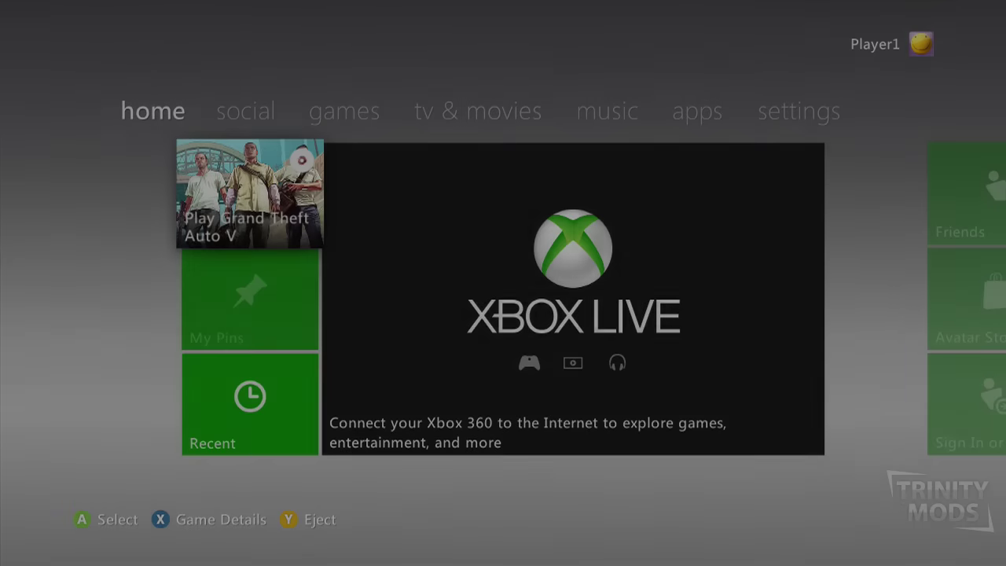
# - Switch to the Xbox 360 dashboard and open the console's System settings
pyautogui.press('Right')
pyautogui.press('Right')
pyautogui.press('Right')
pyautogui.press('Right')
pyautogui.press('Right')
pyautogui.press('Right')
pyautogui.press('Return')
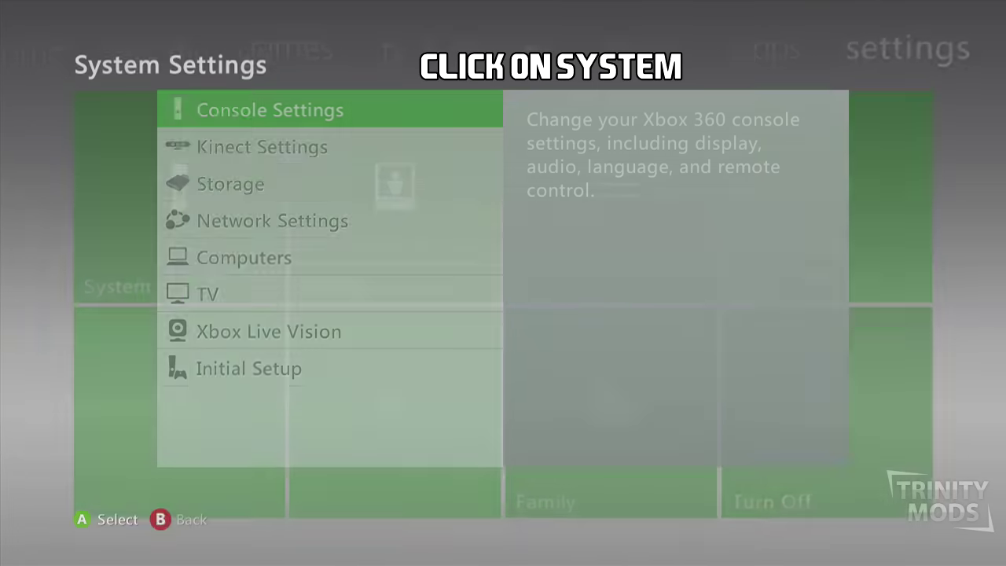
# - Open the console's Storage settings and select the USB Memory Unit that holds the picture pack
pyautogui.press('Down')
pyautogui.press('Down')
pyautogui.press('Return')
pyautogui.press('Down')
pyautogui.press('Return')
# - Open the Gamer Pictures folder on the memory unit
pyautogui.press('Down')
pyautogui.press('Down')
pyautogui.press('Down')
pyautogui.press('Down')
pyautogui.press('Down')
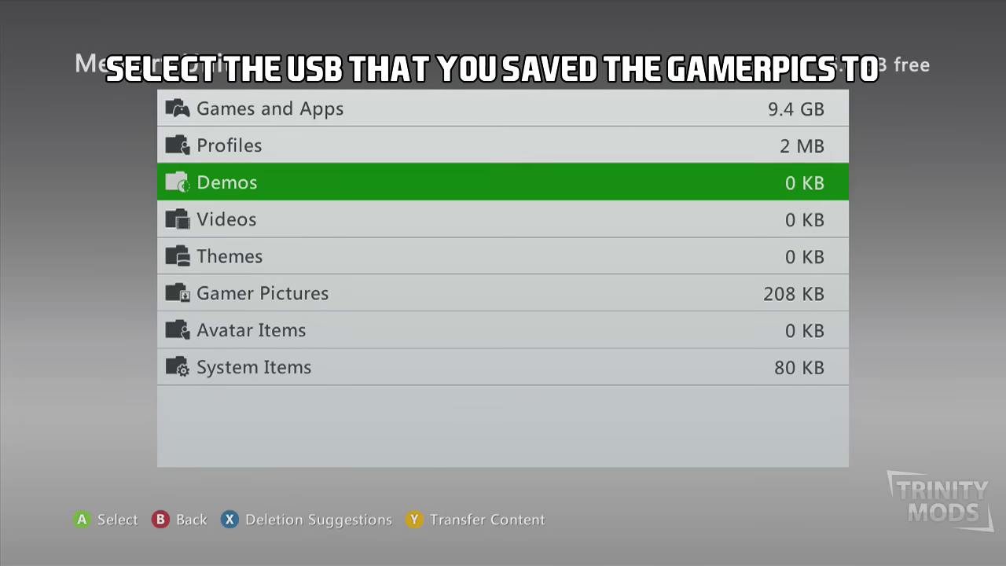
pyautogui.press('Return')
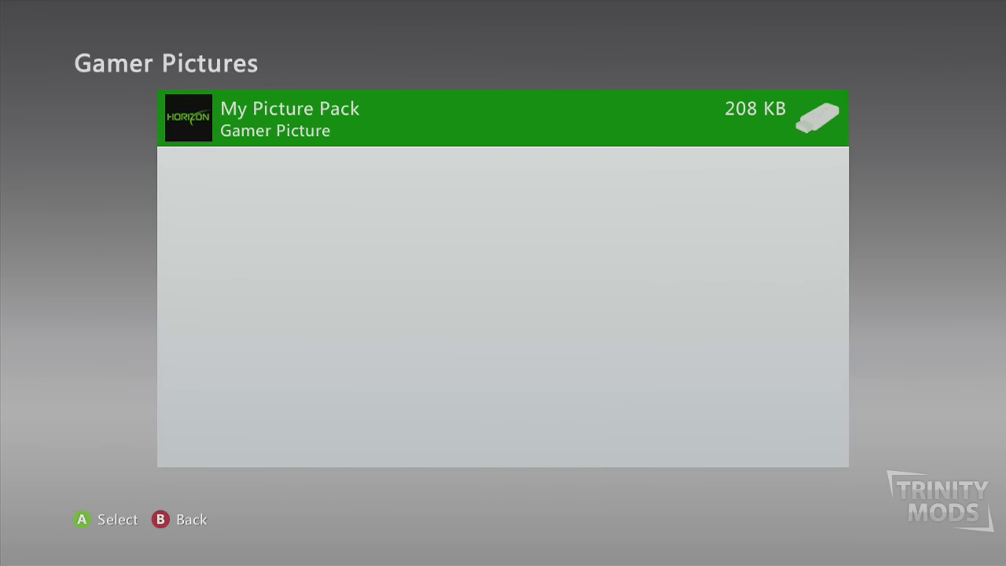
# - Examine the storage devices offered as destinations for moving My Picture Pack, then cancel the move and leave the storage settings
pyautogui.press('Return')
pyautogui.press('Down')
pyautogui.press('Return')
pyautogui.press('Down')
pyautogui.press('Down')
pyautogui.press('Up')
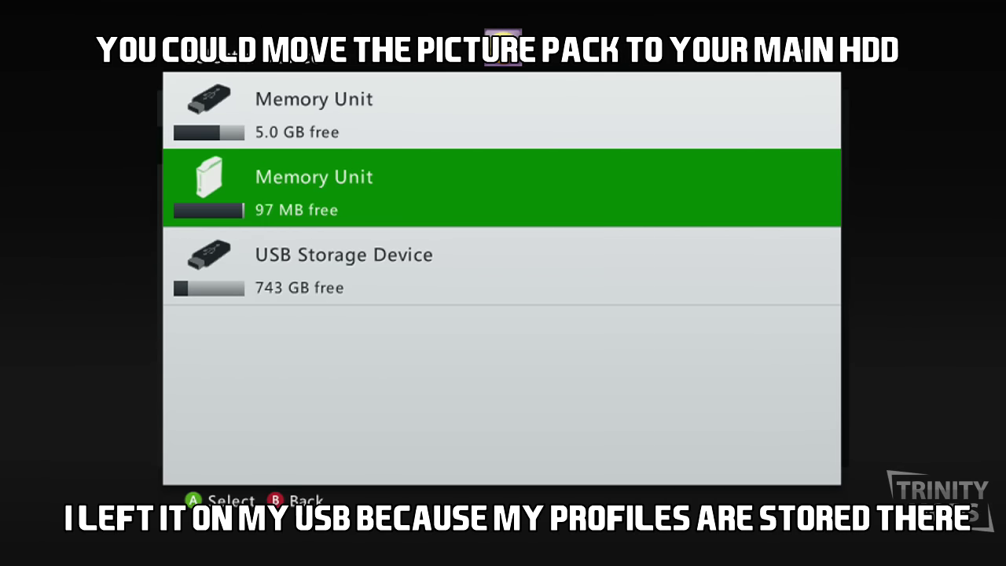
pyautogui.press('Down')
pyautogui.press('Up')
pyautogui.press('Up')
pyautogui.press('Down')
pyautogui.press('Down')
pyautogui.press('Escape')
pyautogui.press('Escape')
pyautogui.press('Escape')
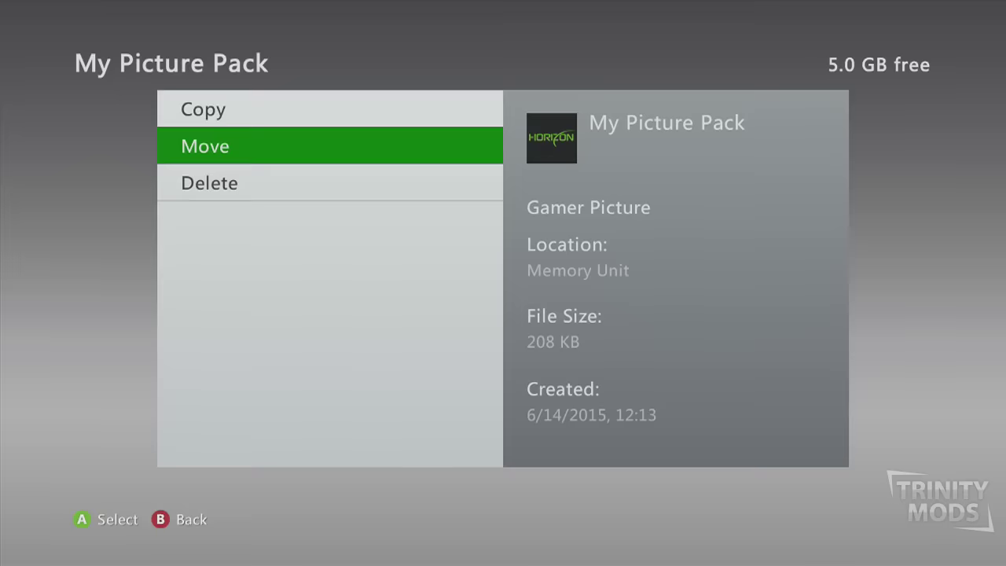
pyautogui.press('Escape')
pyautogui.press('Escape')
pyautogui.press('Escape')
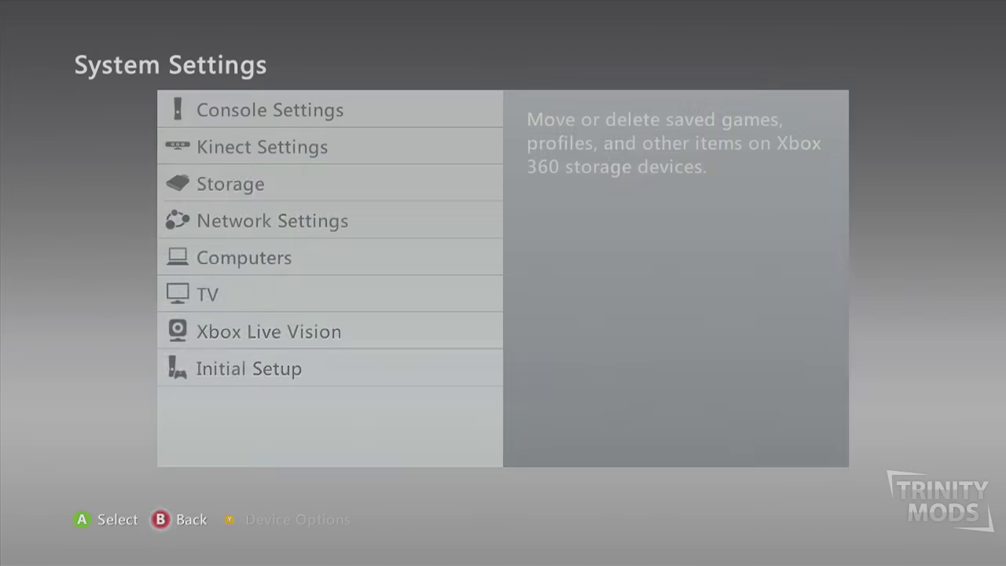
pyautogui.press('super')
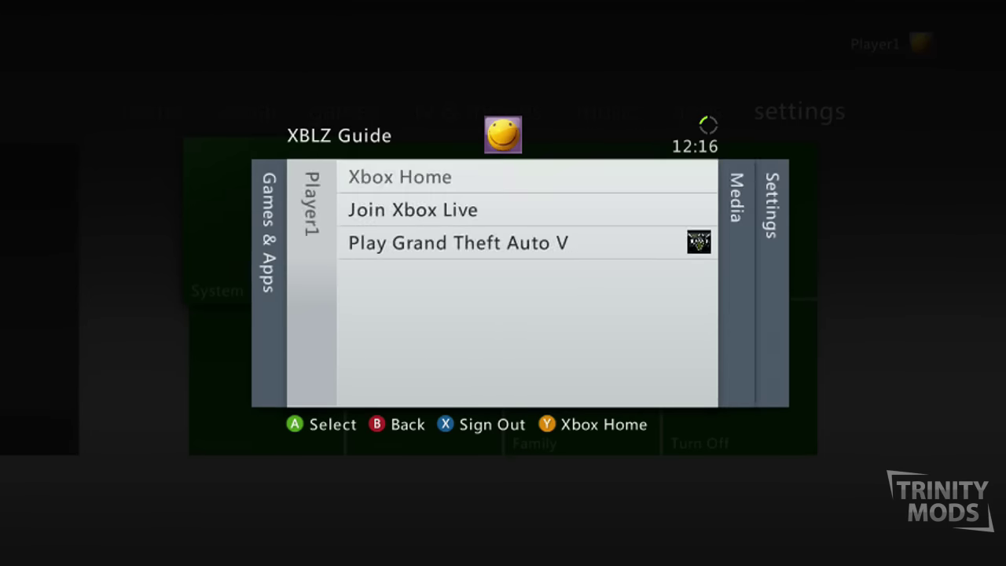
pyautogui.press('Right')
pyautogui.press('Right')
pyautogui.press('Return')
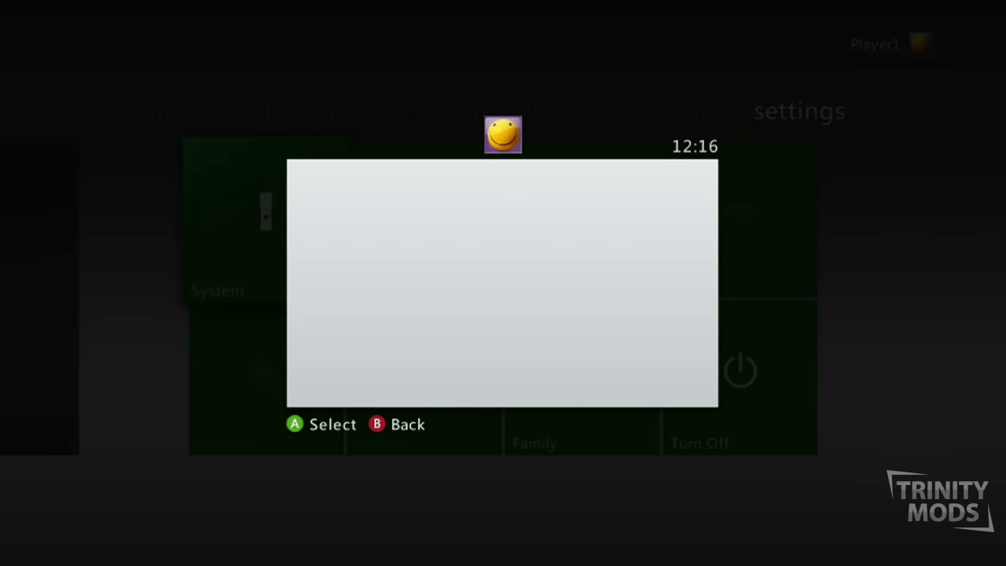
pyautogui.press('Down')
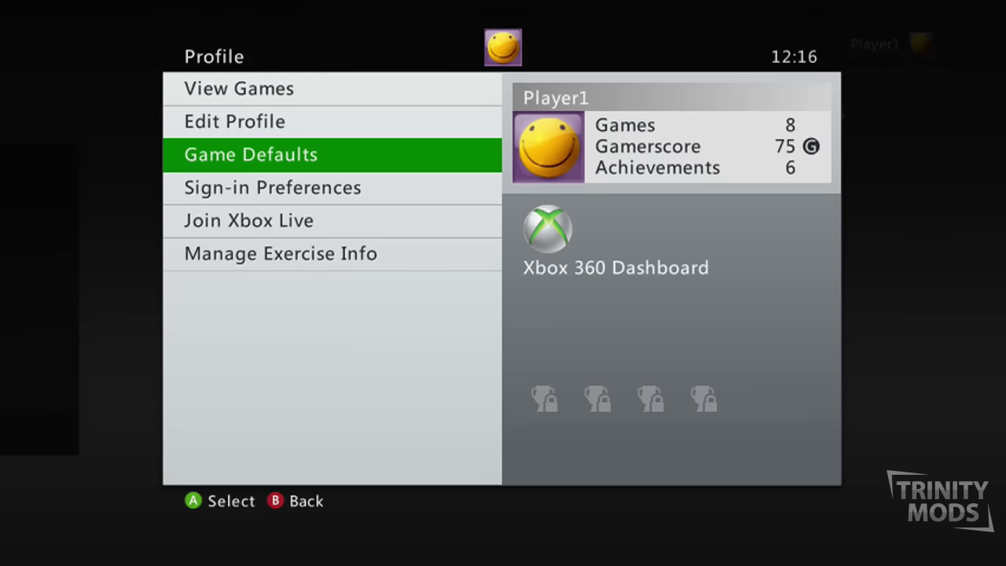
pyautogui.press('Return')
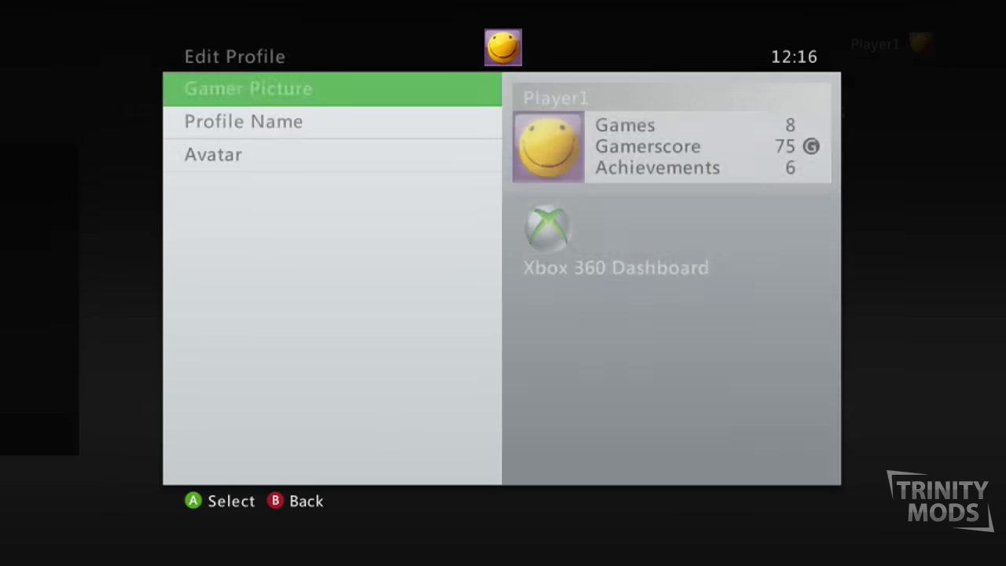